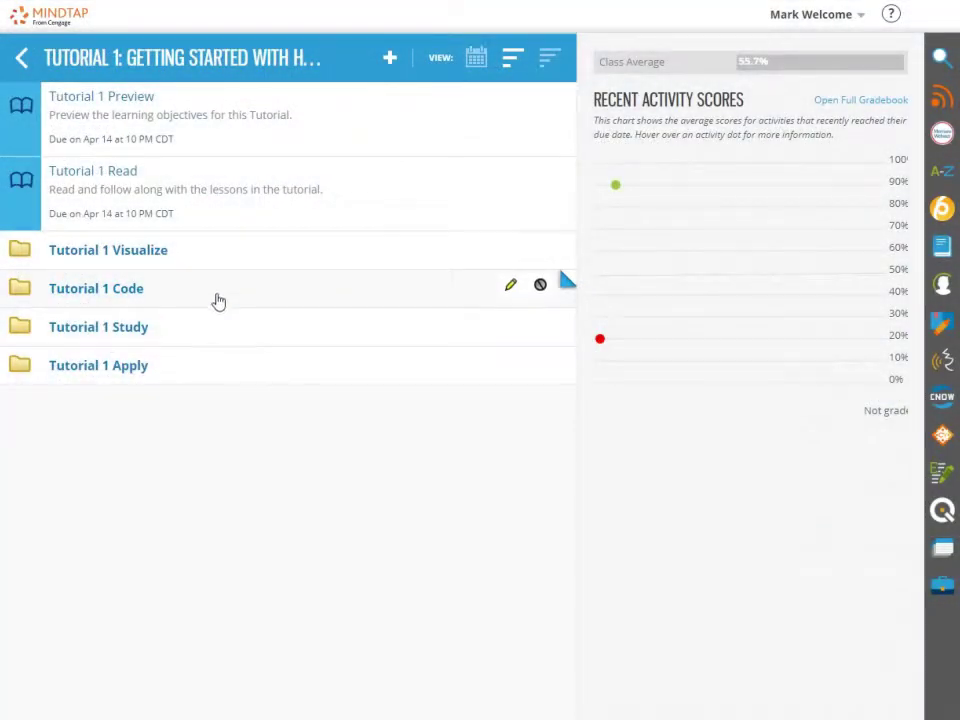
# Step: Expand Tutorial 1 Code and open the Case Problem 2: Math Strings assignment
pyautogui.click(219, 297)
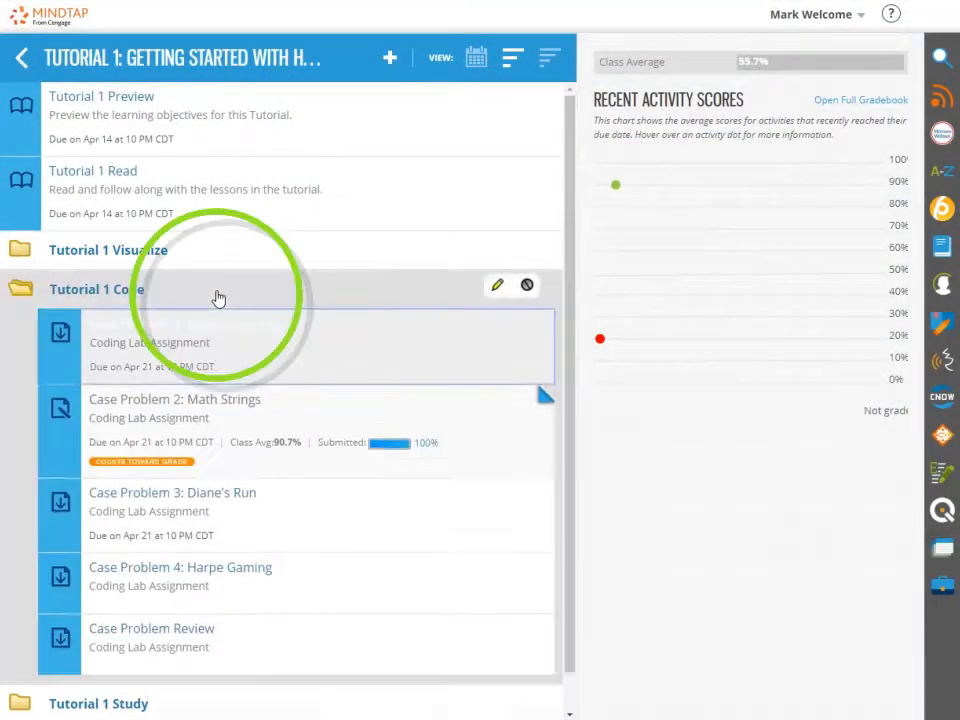
pyautogui.click(299, 415)
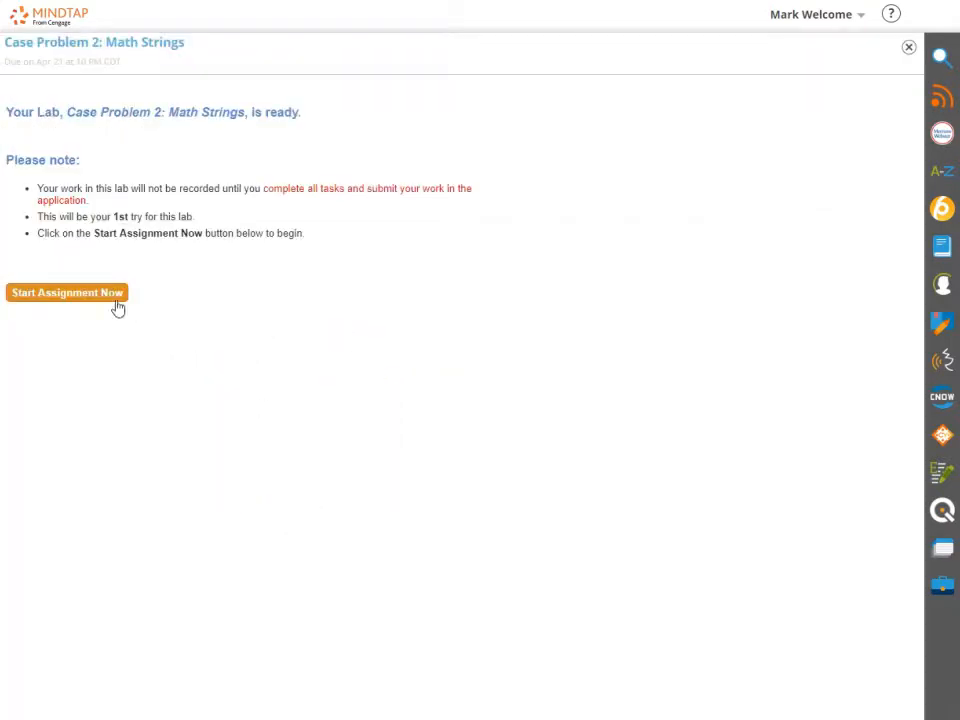
# Step: Start the Math Strings lab assignment so the workspace loads
pyautogui.click(67, 292)
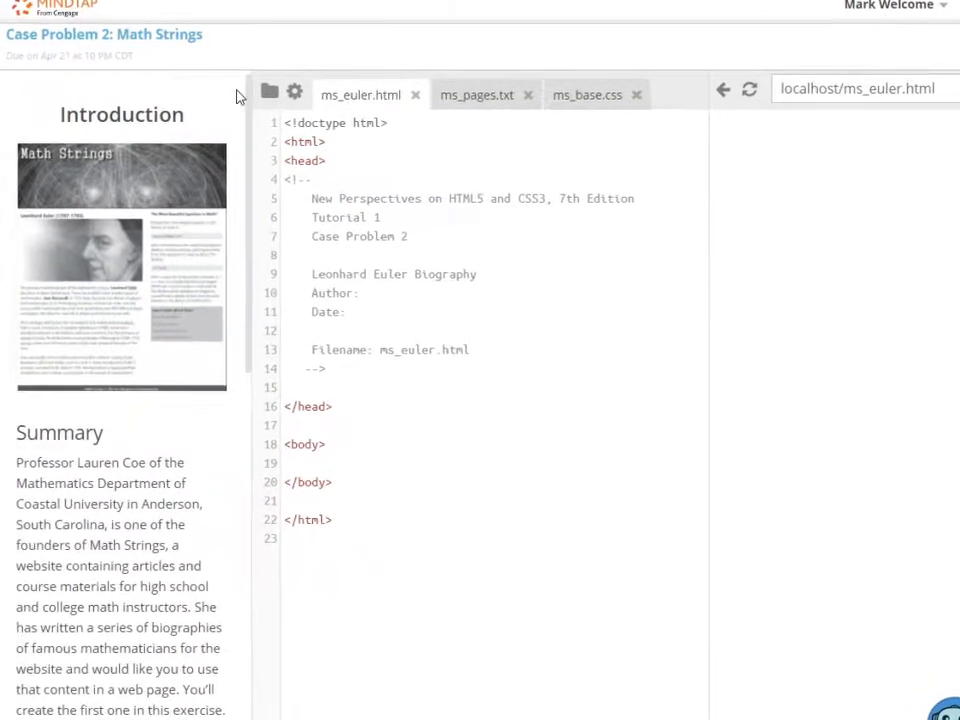
pyautogui.scroll(-5, 248, 100)
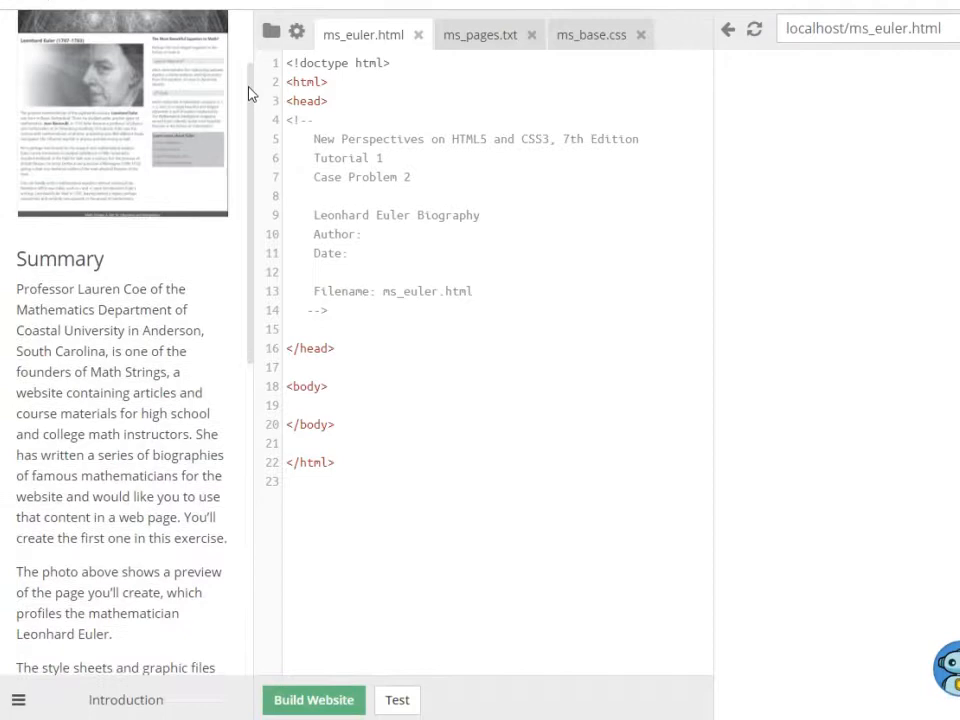
pyautogui.moveTo(250, 120); pyautogui.dragTo(250, 242)
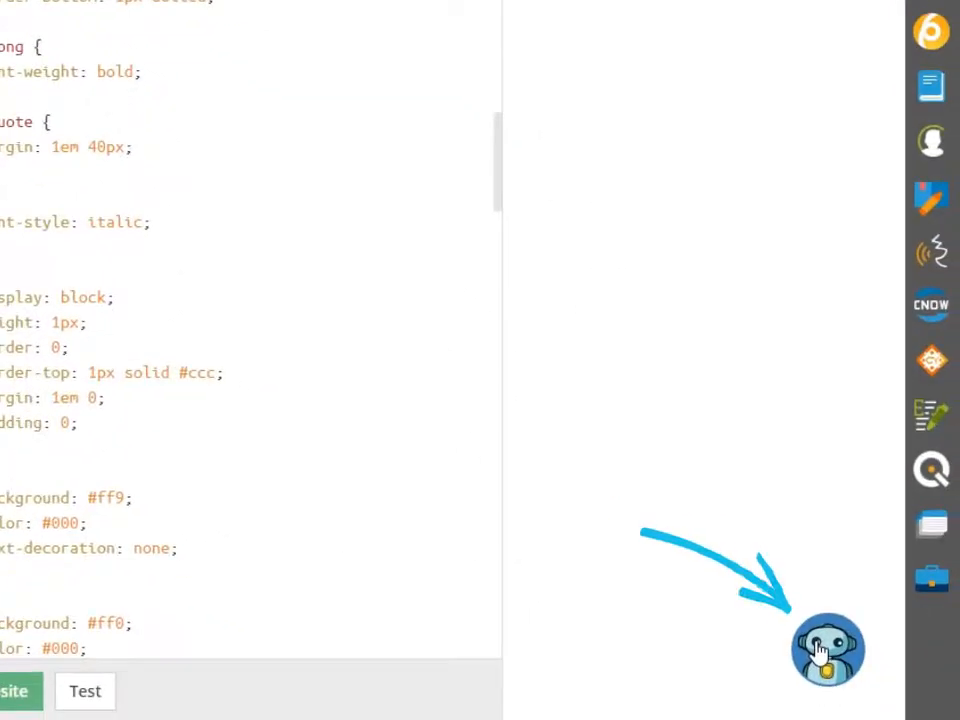
# Step: Open the Codey assistant chat showing its greeting
pyautogui.click(826, 648)
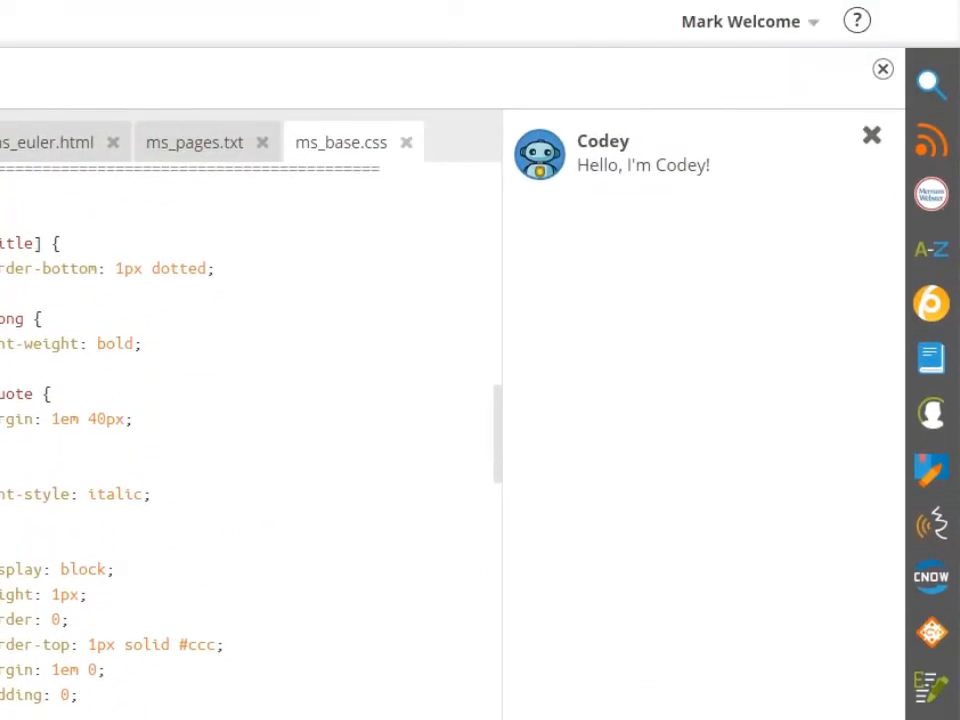